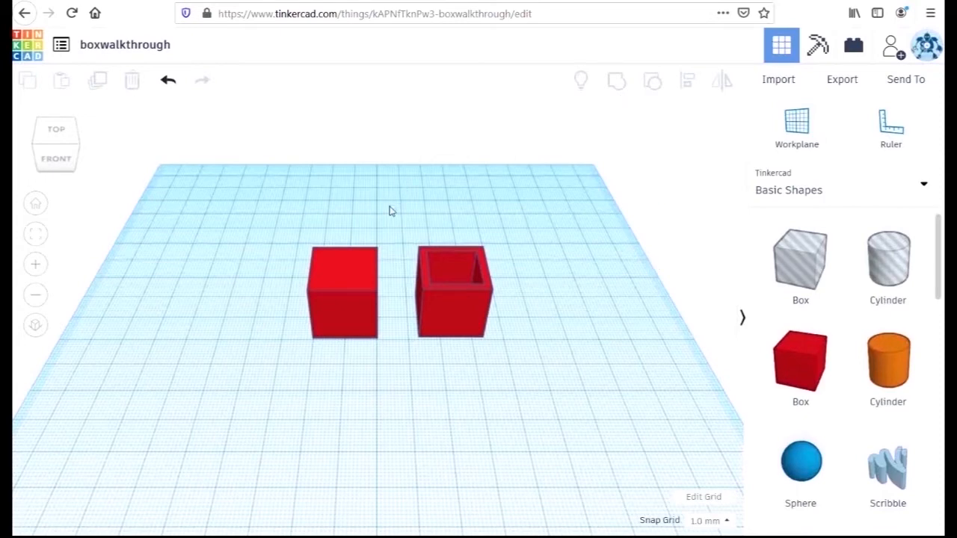
Place a solid box at the centre of the empty workplane
right_click_drag(424, 401, 442, 369)
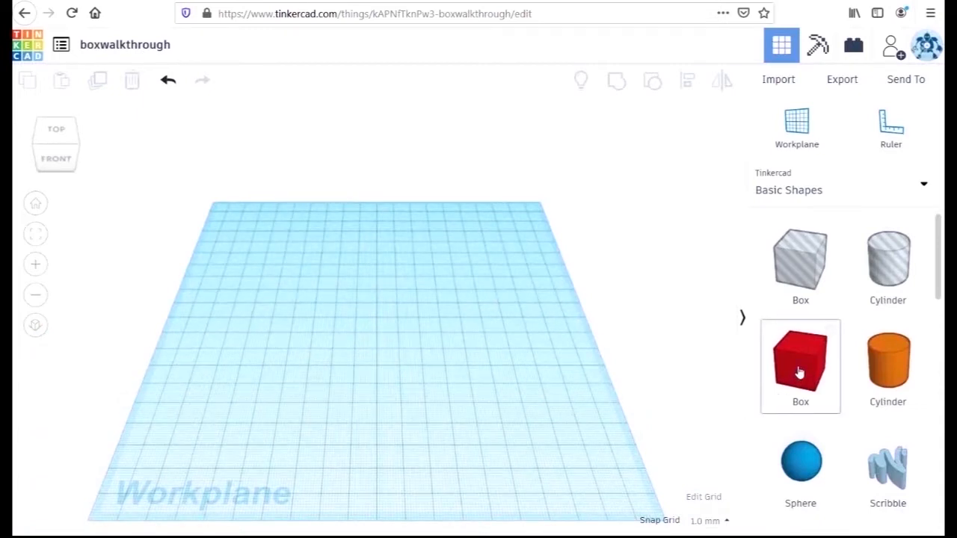
left_click_drag(799, 372, 377, 337)
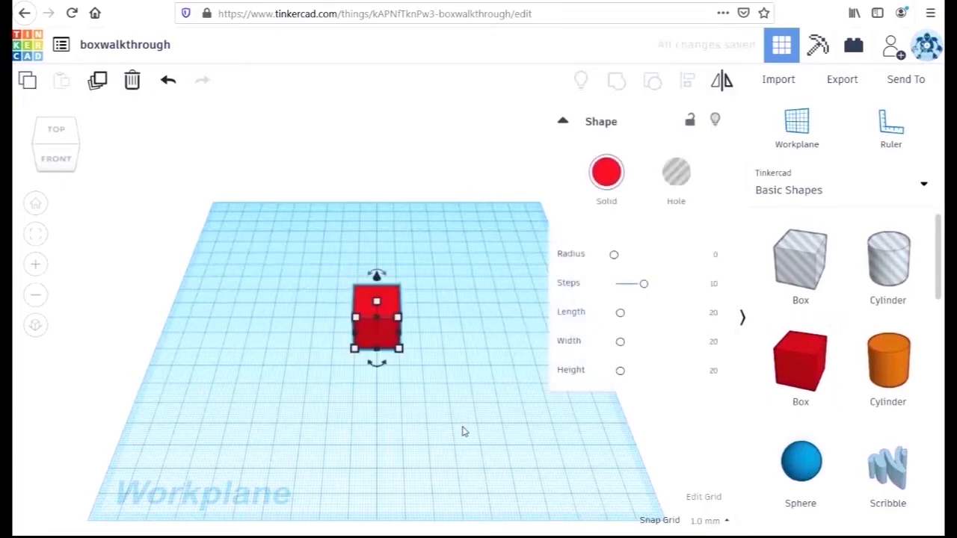
Examine the box from several angles and check its base dimensions and resizing handles
right_click_drag(460, 427, 437, 404)
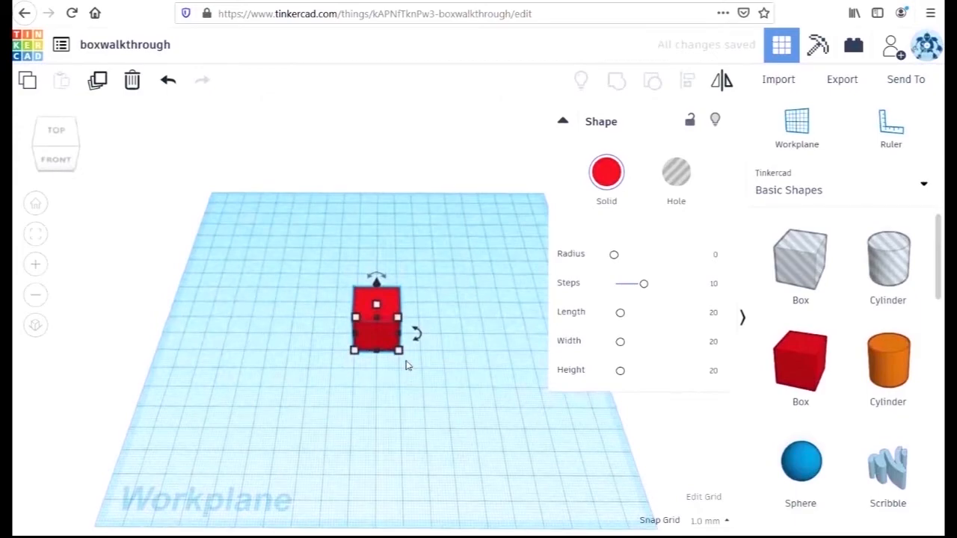
mouse_move(401, 354)
right_click_drag(401, 353, 494, 366)
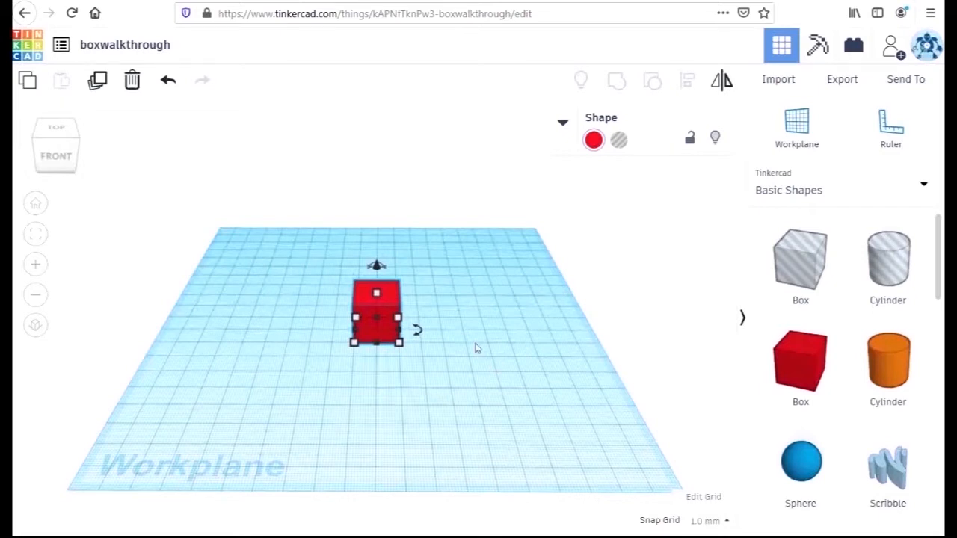
mouse_move(476, 348)
right_mouse_down()
mouse_move(481, 321)
mouse_move(471, 342)
right_mouse_up()
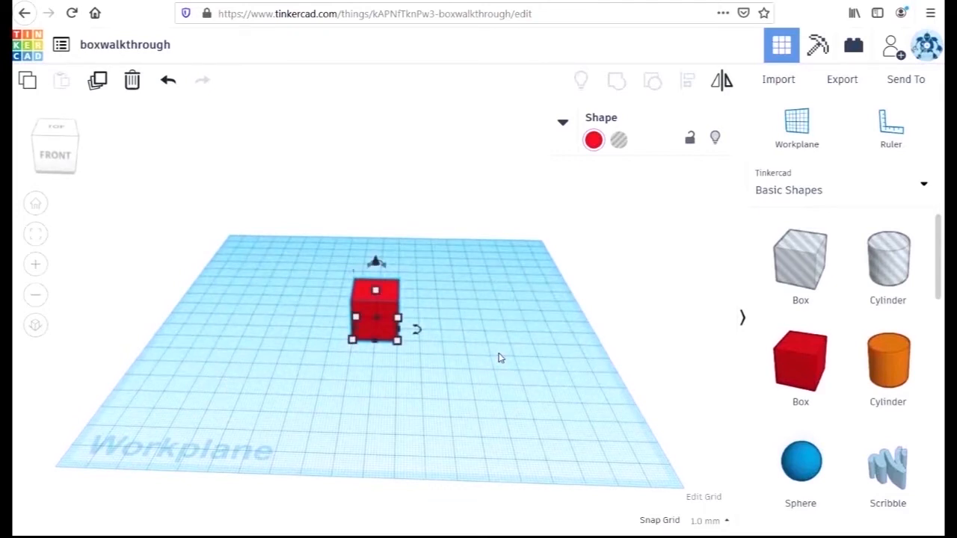
mouse_move(500, 358)
right_mouse_down()
mouse_move(489, 376)
mouse_move(492, 365)
right_mouse_up()
left_click(377, 301)
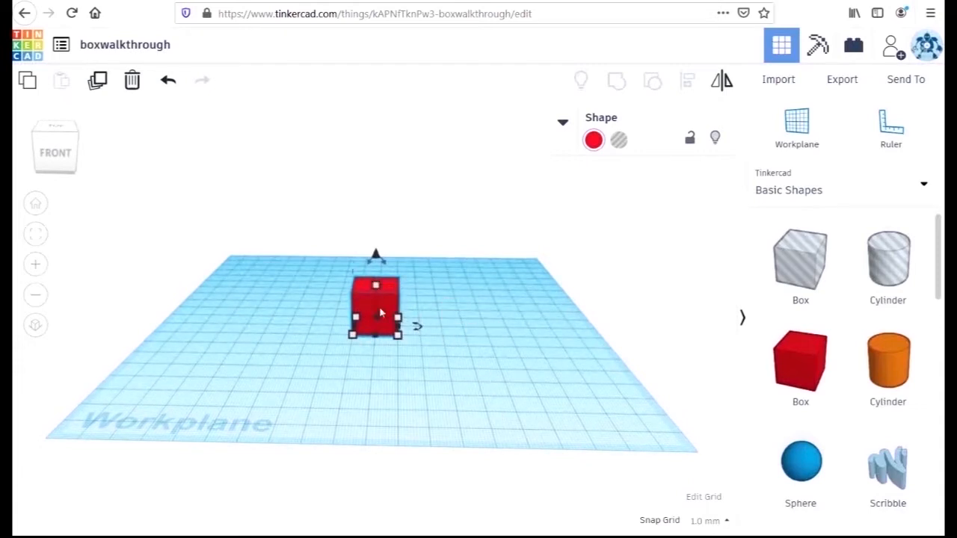
right_click_drag(459, 364, 459, 391)
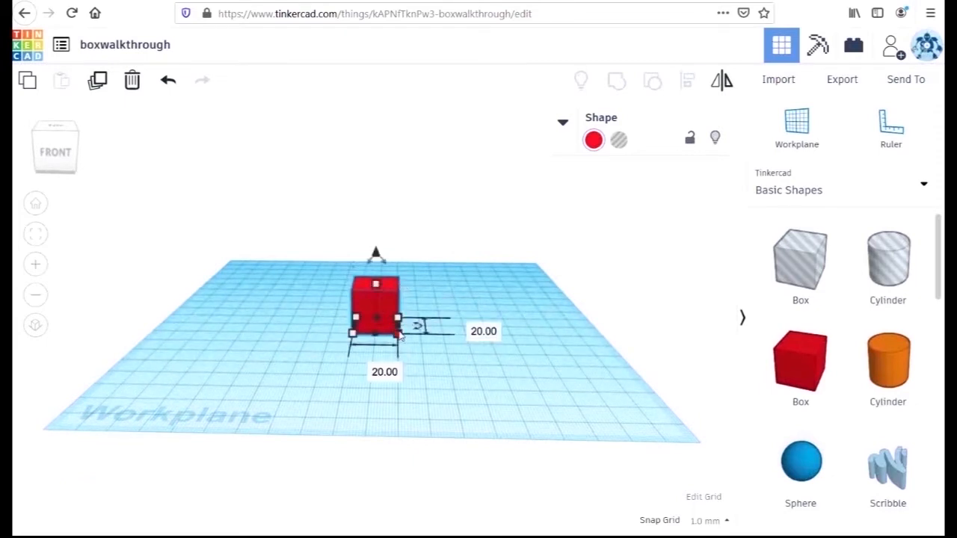
right_click_drag(446, 325, 445, 350)
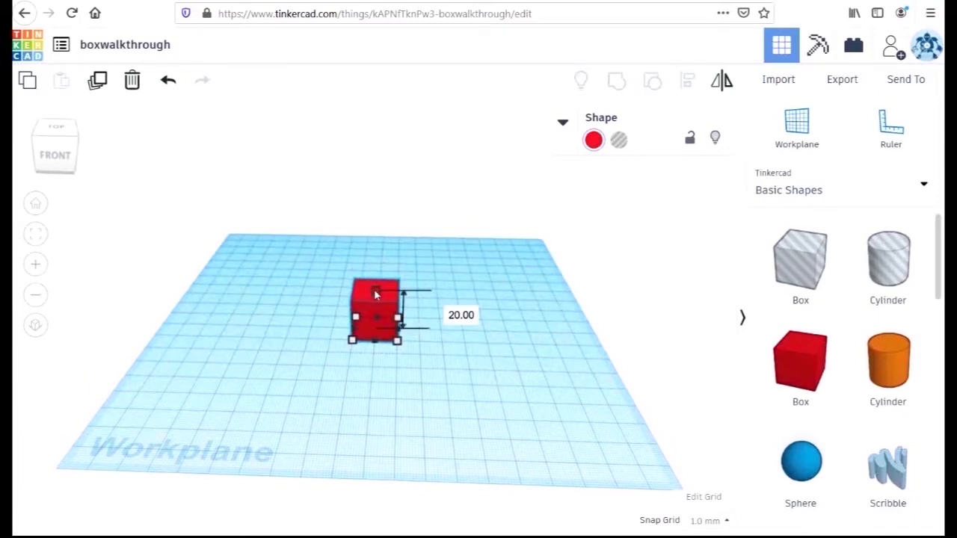
Set the box's height to 2 mm to make a flat base plate
mouse_move(374, 289)
left_mouse_down()
mouse_move(367, 324)
mouse_move(371, 281)
left_mouse_up()
left_click(424, 396)
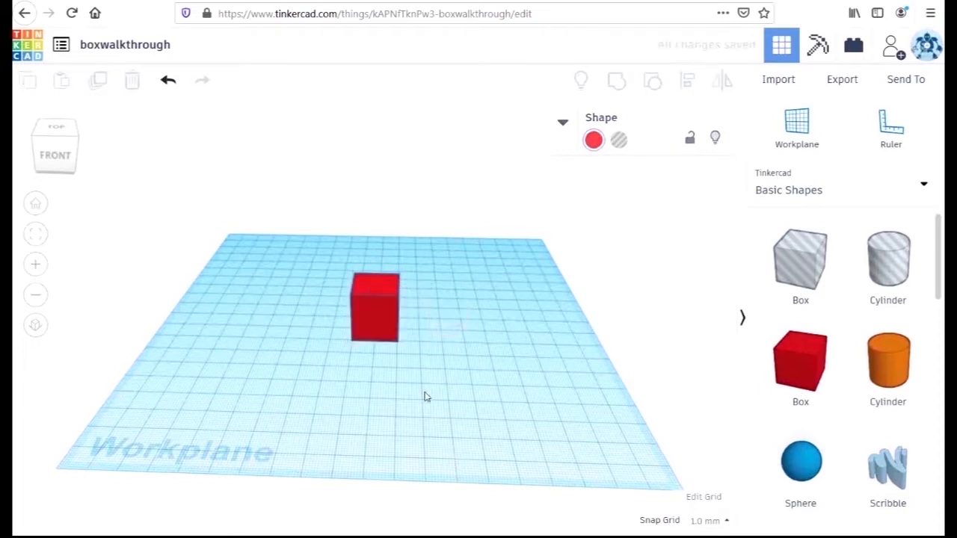
left_click(374, 289)
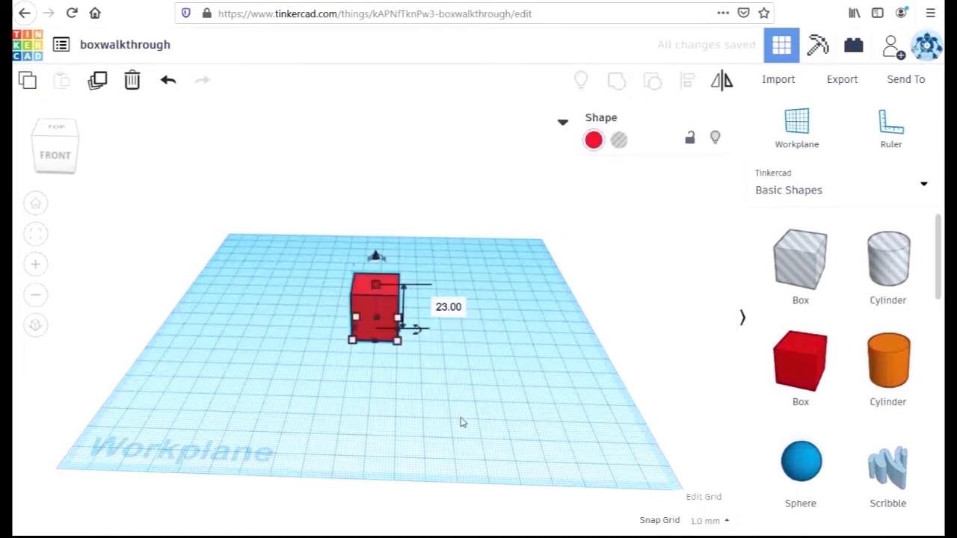
left_click(448, 307)
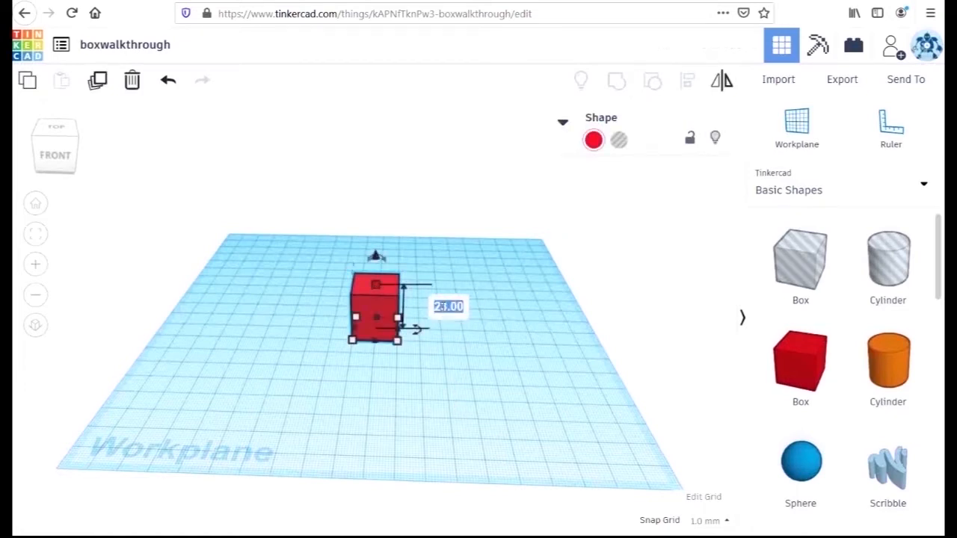
type("2")
key("Return")
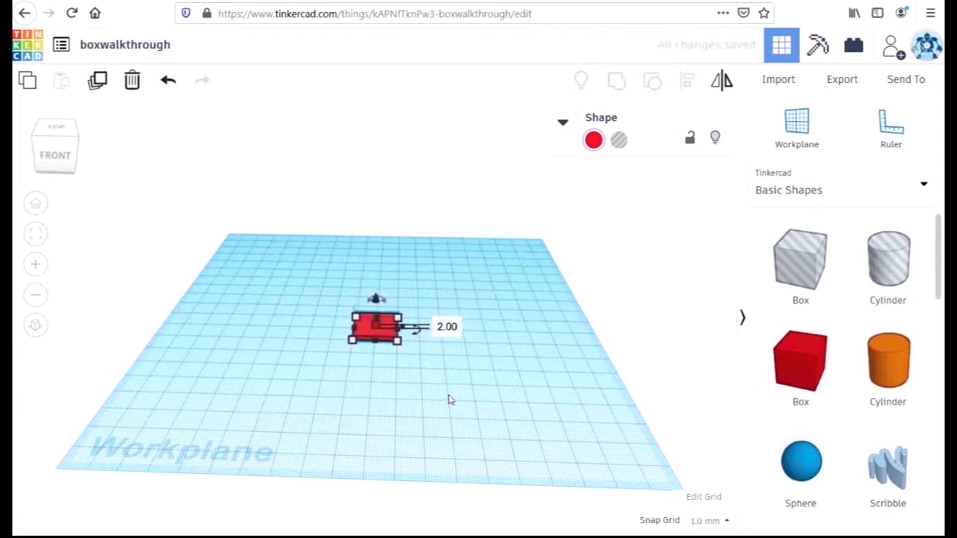
Place a second solid box beside the base plate and set its width to 2 mm
right_click_drag(448, 400, 450, 378)
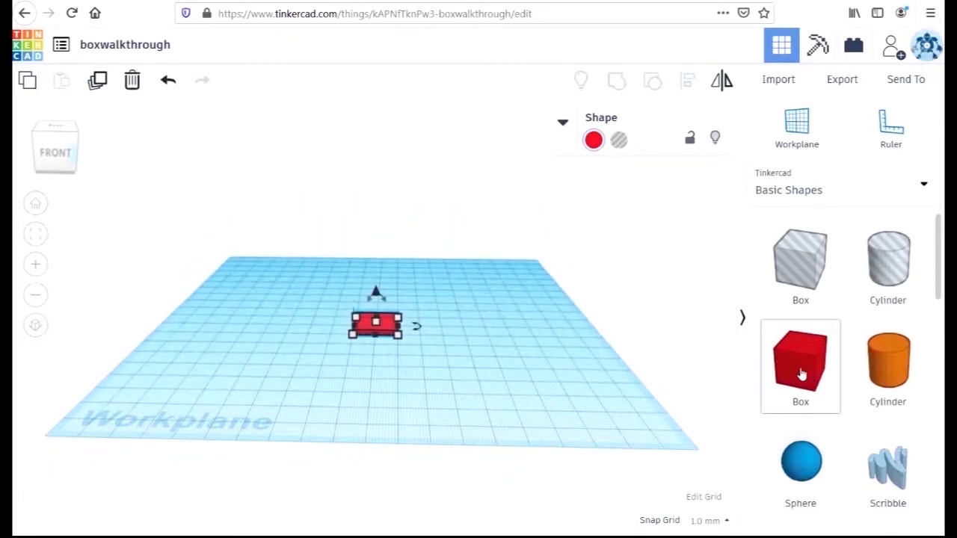
left_click_drag(801, 374, 486, 332)
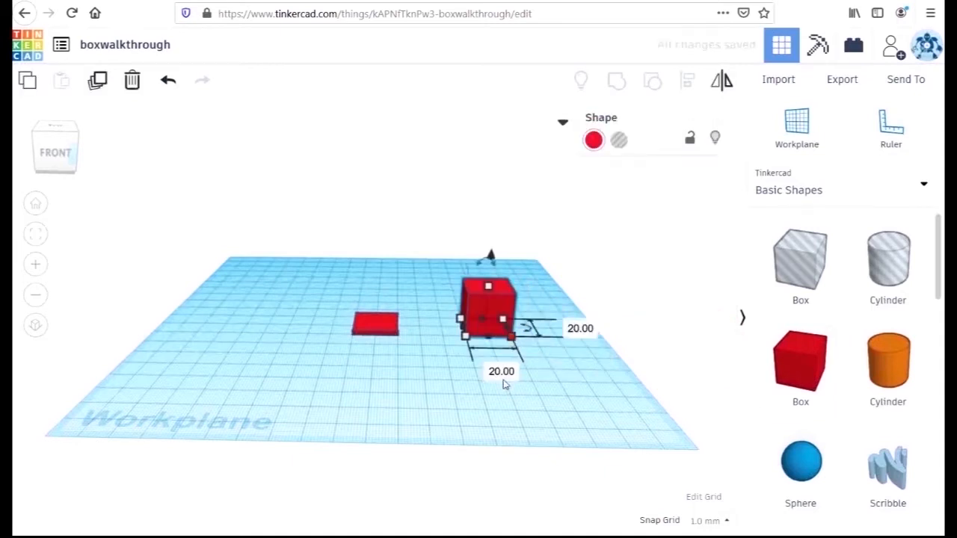
left_click(501, 371)
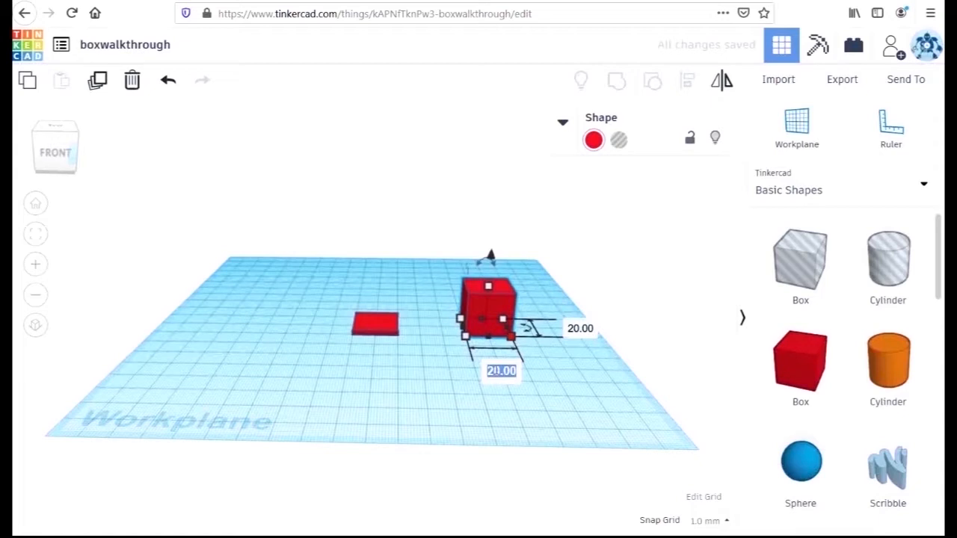
type("2")
key("Return")
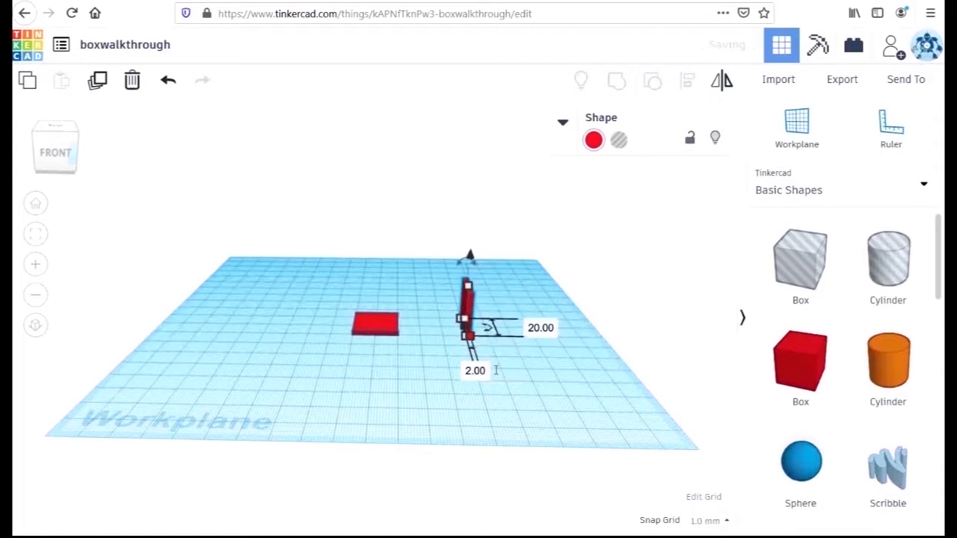
Move the thin wall onto the left edge of the base plate so that it sits flush
left_click(515, 379)
mouse_move(514, 379)
right_mouse_down()
mouse_move(519, 391)
mouse_move(504, 386)
right_mouse_up()
left_click_drag(465, 350, 352, 330)
scroll(356, 408, "up", 3)
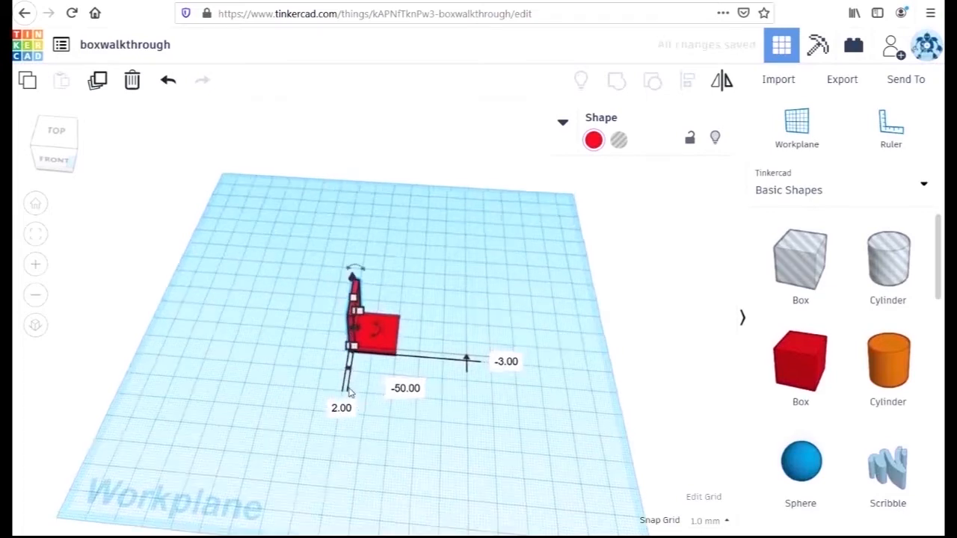
scroll(356, 408, "up", 2)
right_click_drag(385, 449, 336, 424)
mouse_move(325, 323)
left_click_drag(316, 321, 300, 359)
Group the left wall and the base plate into one shape
right_click_drag(301, 359, 485, 359)
left_click_drag(300, 275, 483, 387)
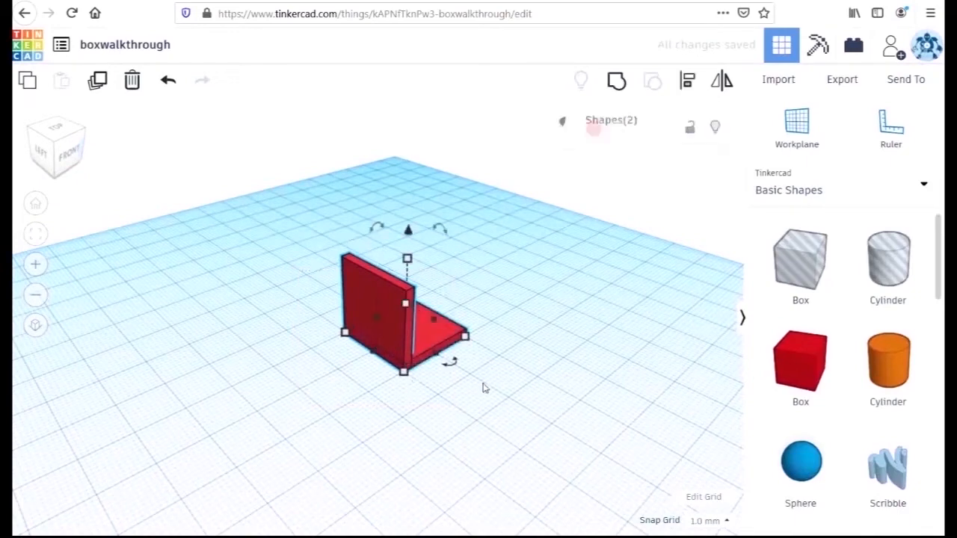
left_click(615, 81)
left_click(578, 334)
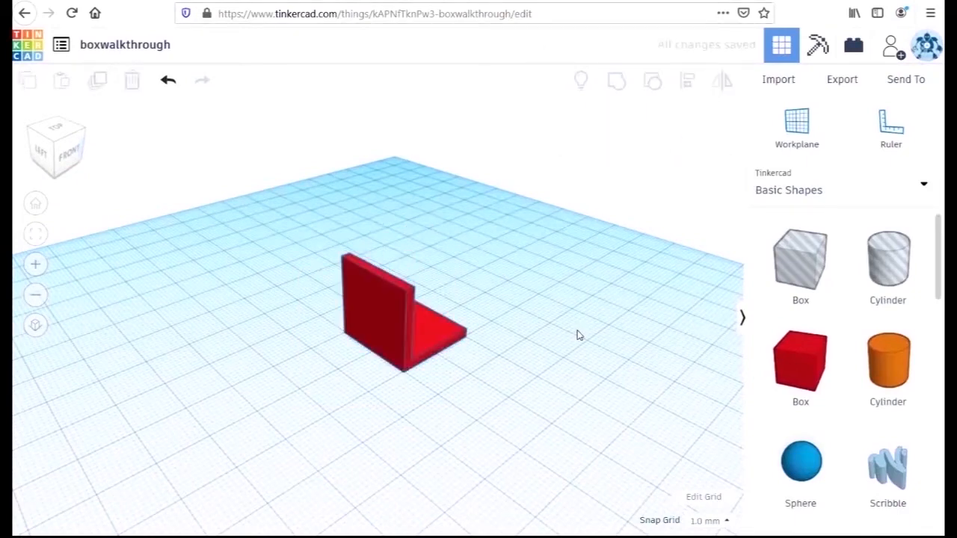
Place a new solid box to the right of the base plate and narrow its width to 2 mm
right_click_drag(578, 334, 543, 397)
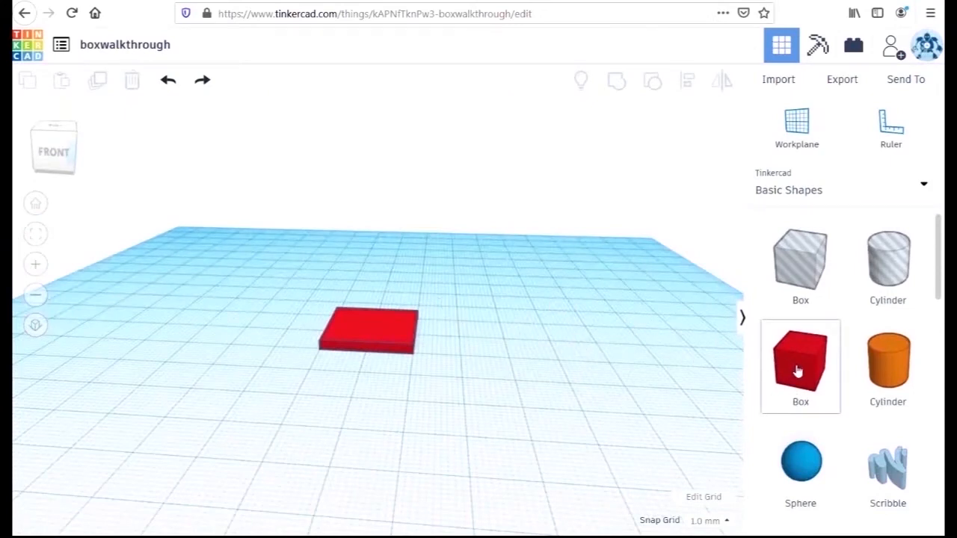
left_click_drag(798, 372, 505, 343)
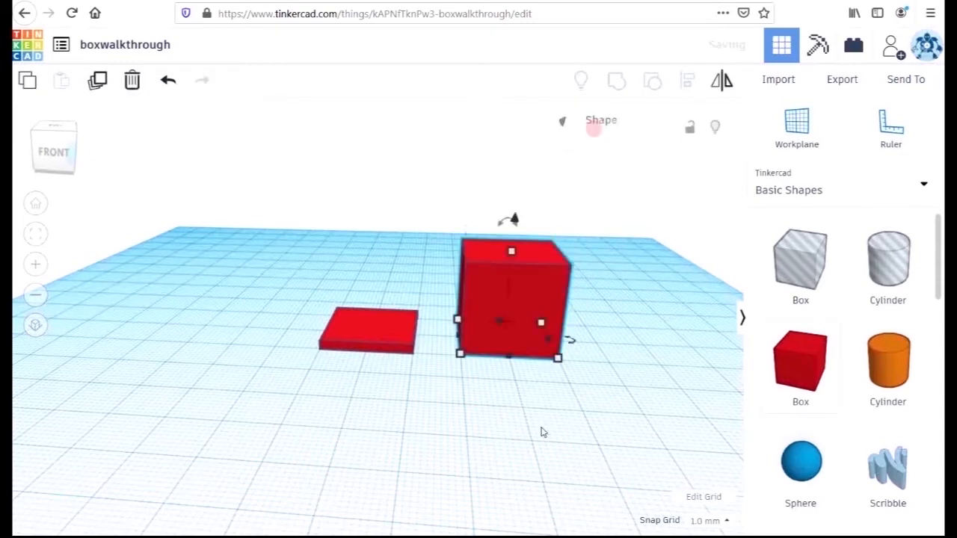
left_click(542, 430)
left_click(501, 328)
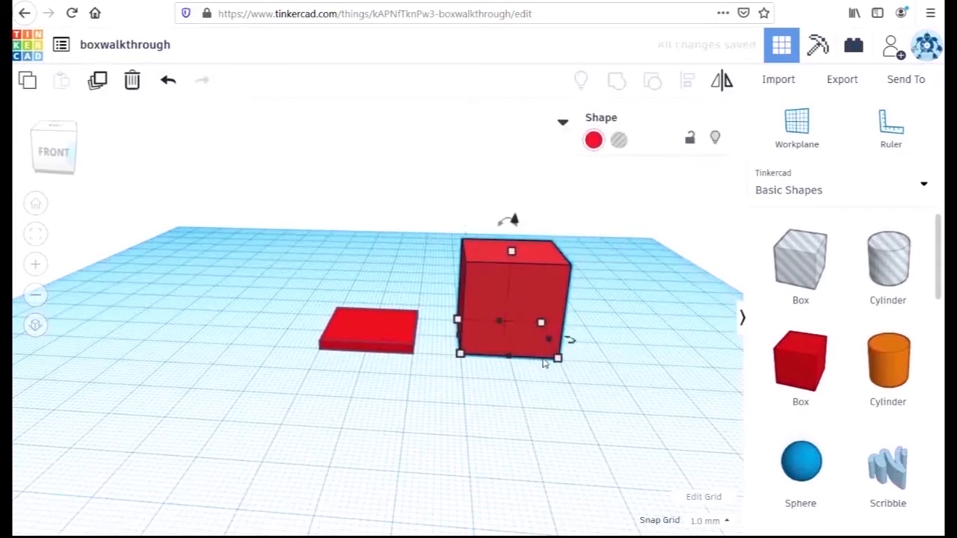
left_click_drag(557, 359, 472, 360)
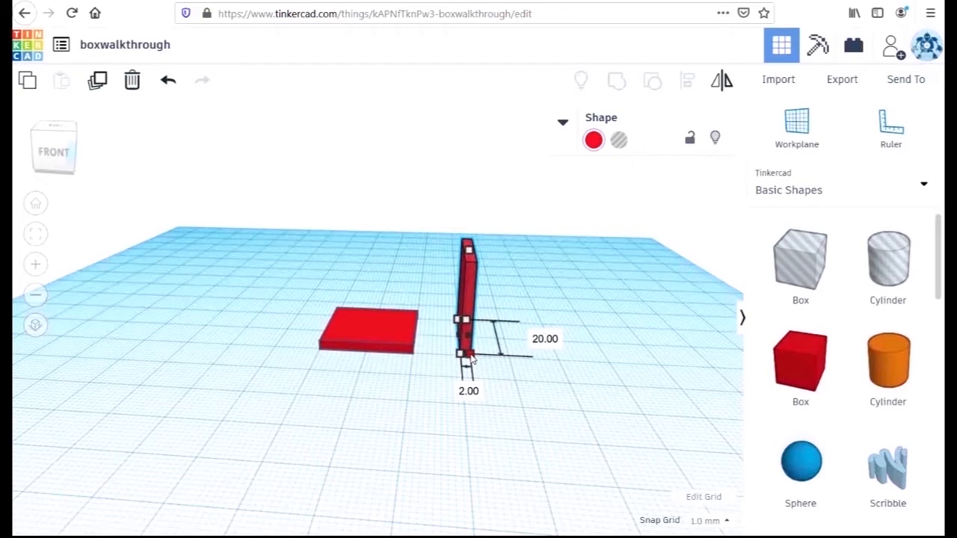
left_click(531, 406)
Move the 2 mm wall flush onto the right edge of the base plate
right_click_drag(580, 417, 567, 462)
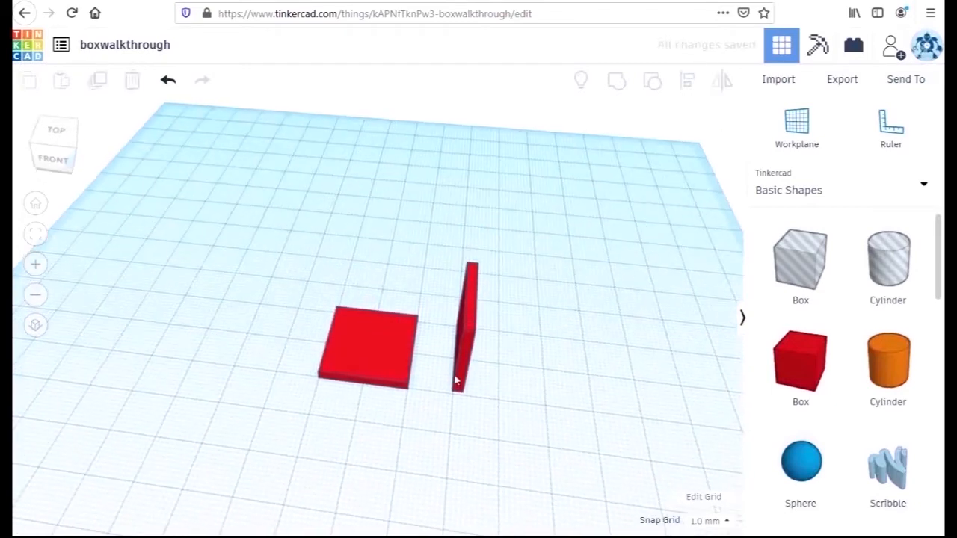
left_click_drag(462, 370, 404, 366)
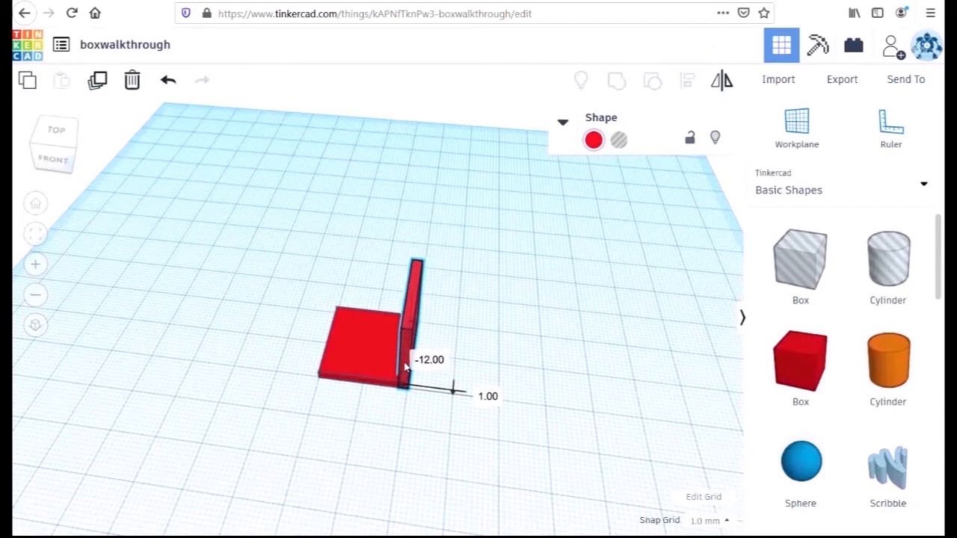
left_click_drag(404, 367, 406, 368)
left_click(422, 438)
Group the base plate and the right wall into one shape
right_click_drag(461, 461, 376, 276)
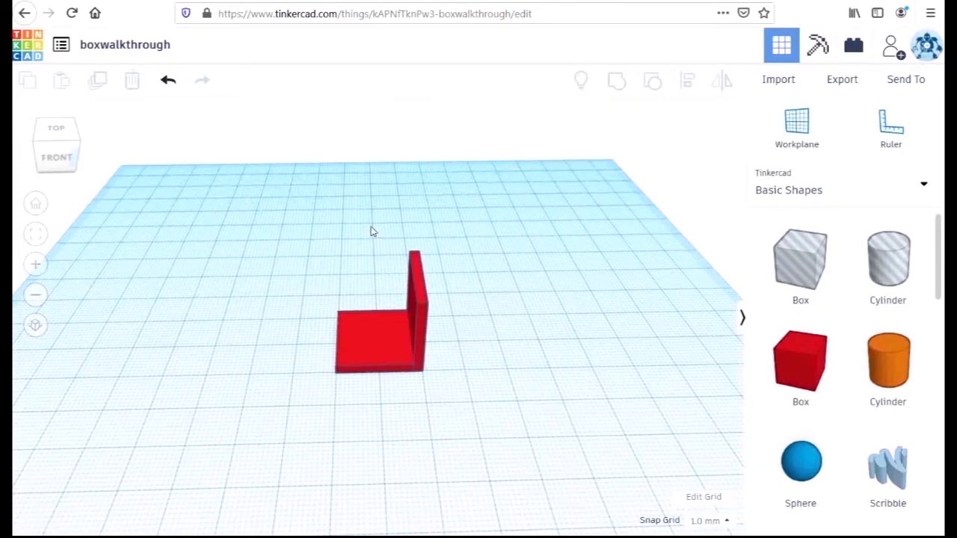
left_click_drag(371, 225, 455, 371)
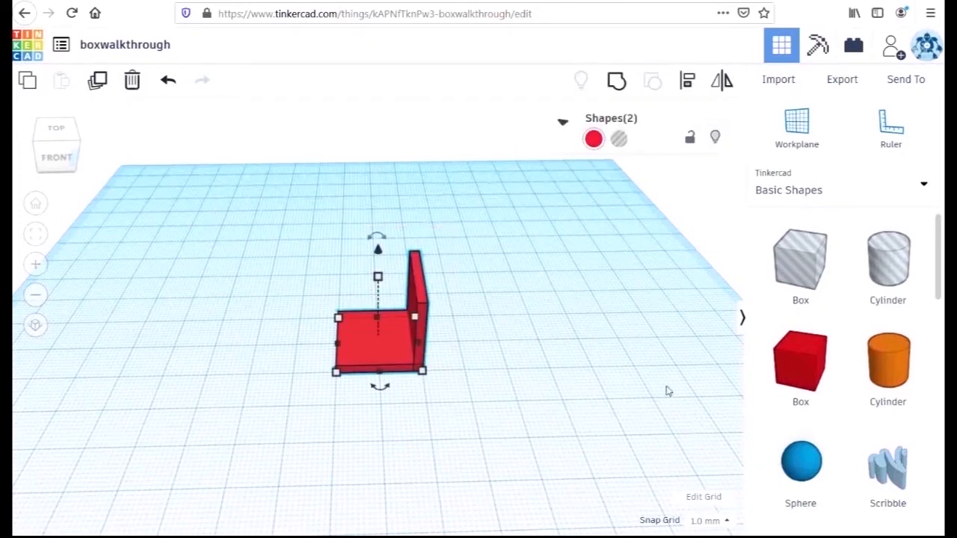
left_click(617, 82)
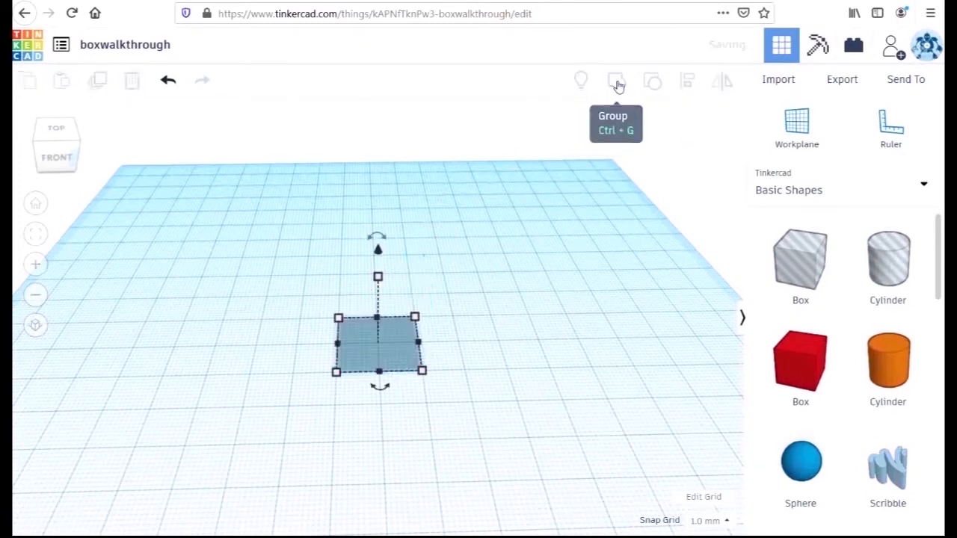
left_click(553, 366)
Add another solid box beside the grouped plate and wall, and set its width to 2 mm
right_click_drag(513, 427, 547, 413)
left_click(351, 347)
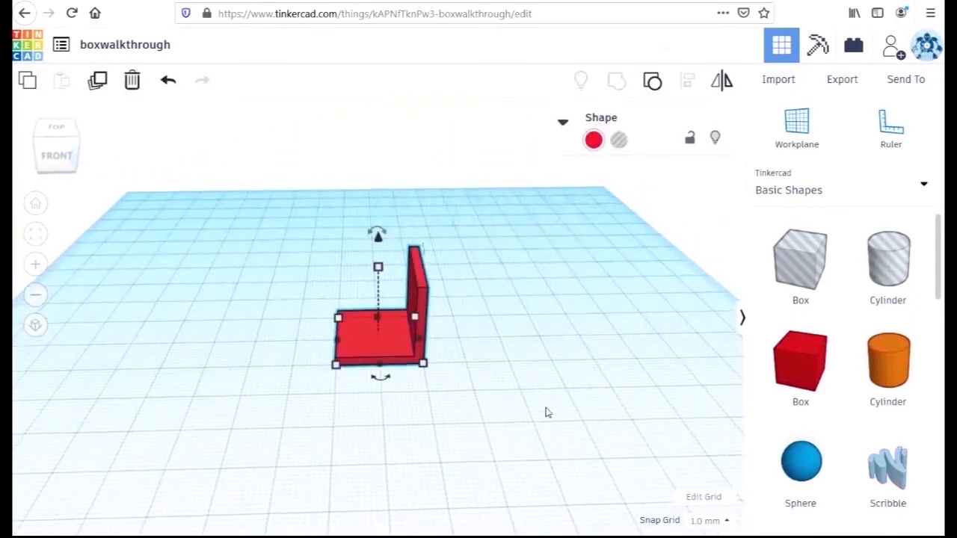
left_click(789, 361)
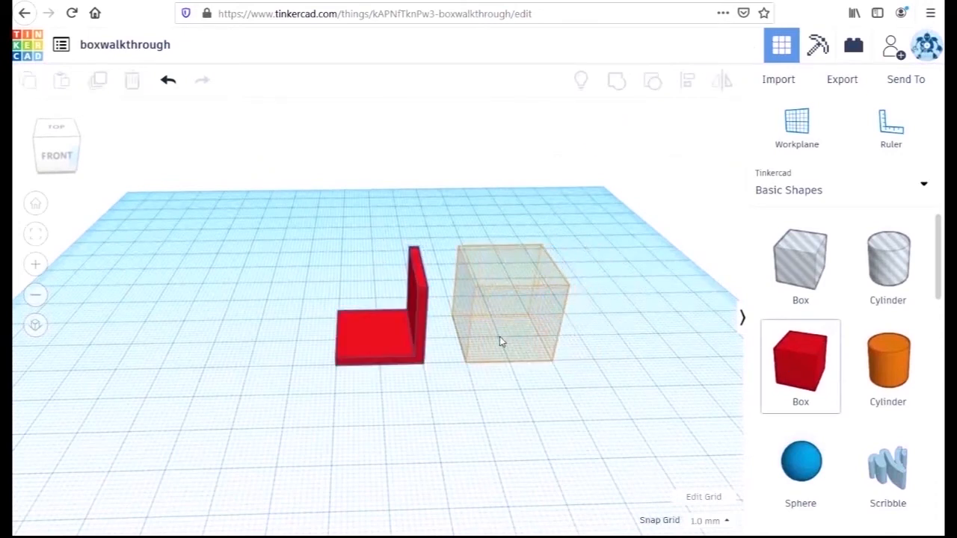
left_click(506, 356)
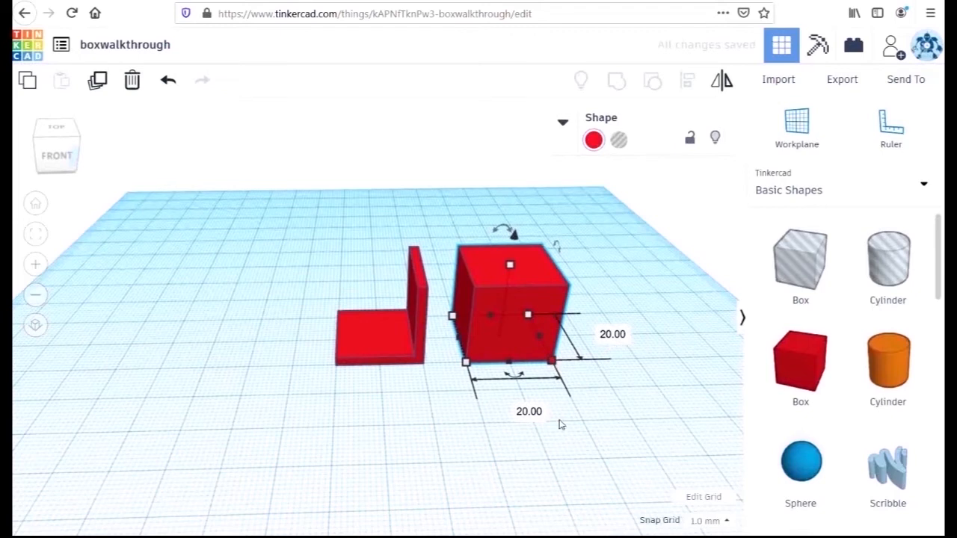
left_click(530, 414)
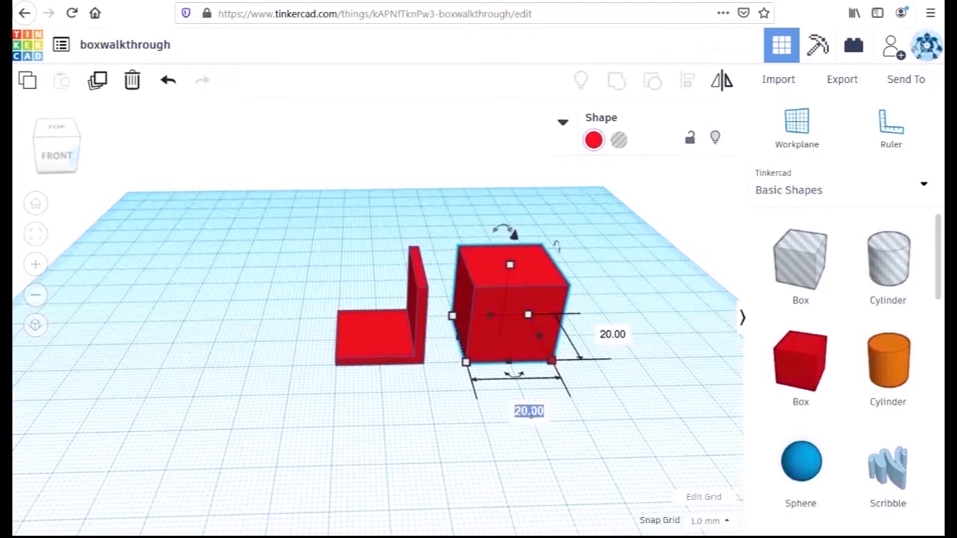
type("2")
key("Return")
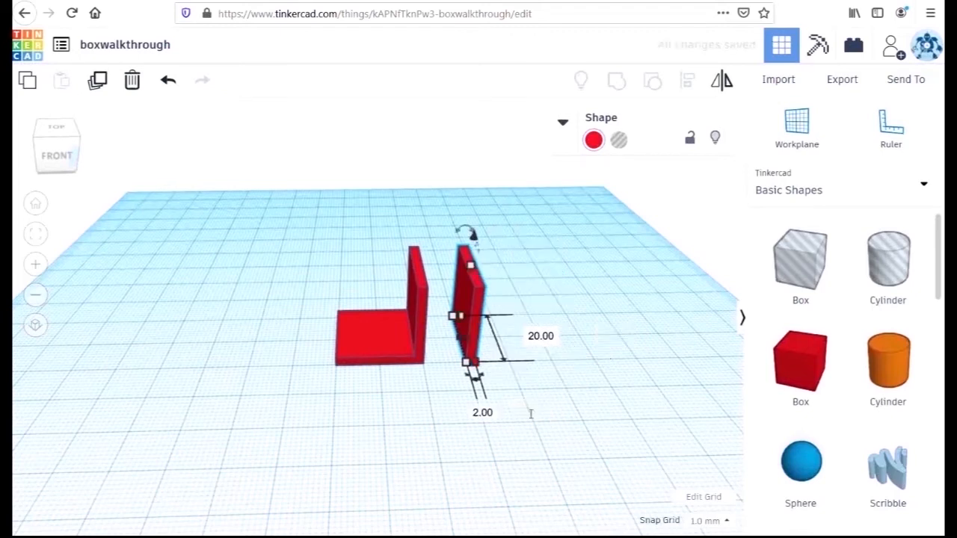
Move the new thin wall flush onto the left edge of the base plate, opposite the first wall
left_click_drag(470, 331, 342, 337)
left_click(330, 393)
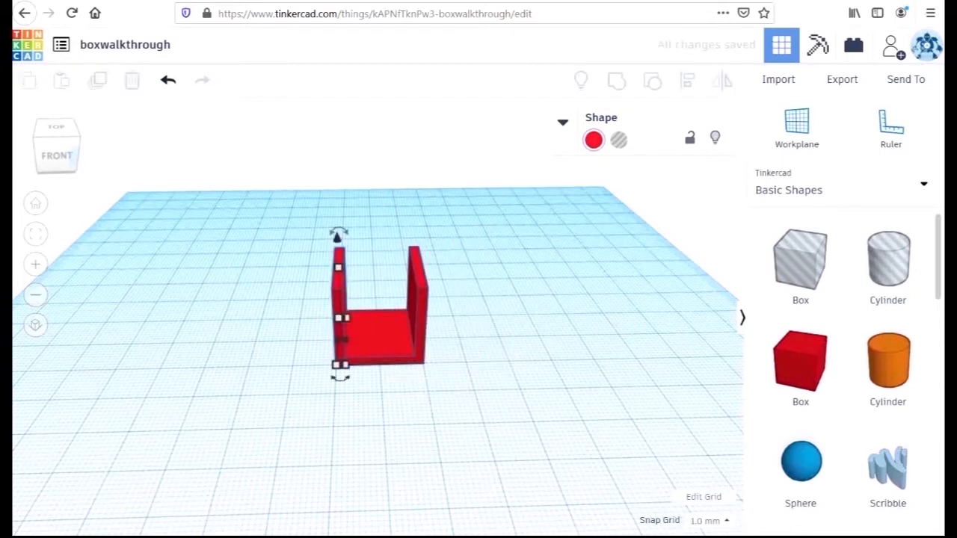
Group the base plate, the right wall and the left wall into one shape
left_click_drag(278, 297, 445, 408)
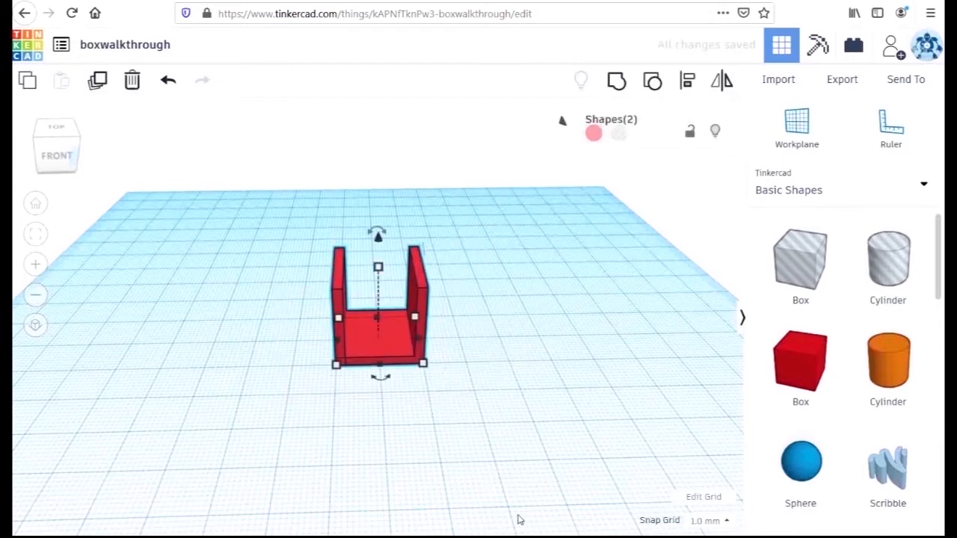
left_click(616, 82)
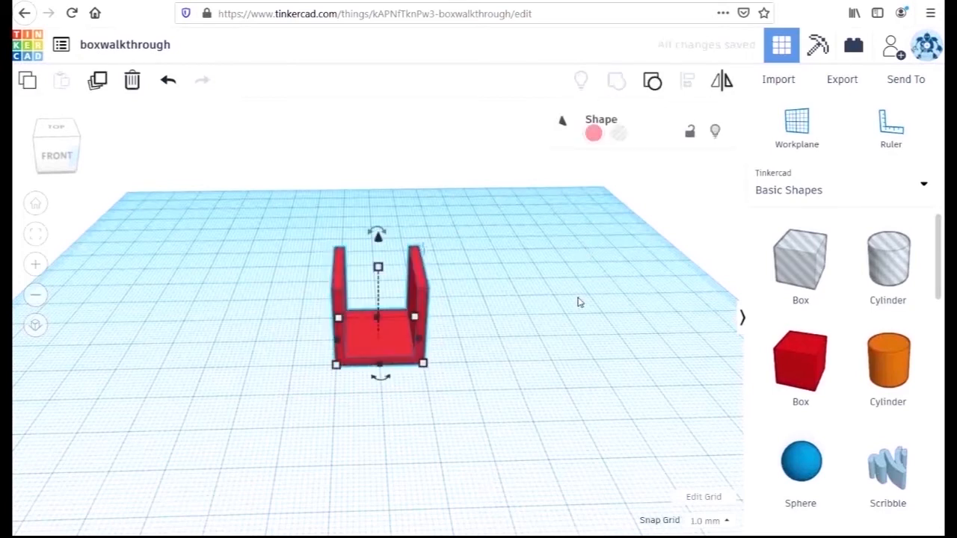
left_click(580, 301)
Add another solid box beside the grouped U-shape, and set its depth to 2 mm to make a thin wall
left_click_drag(795, 356, 541, 341)
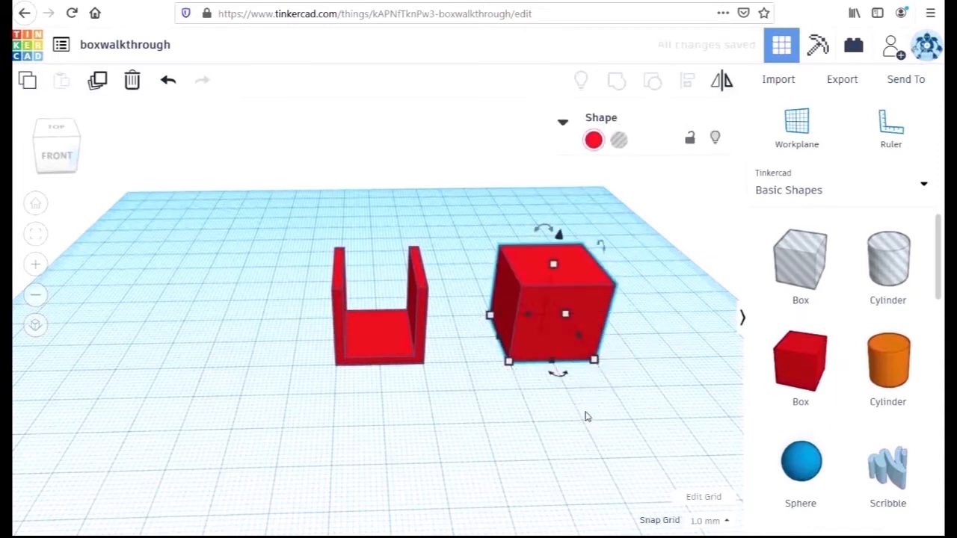
mouse_move(594, 362)
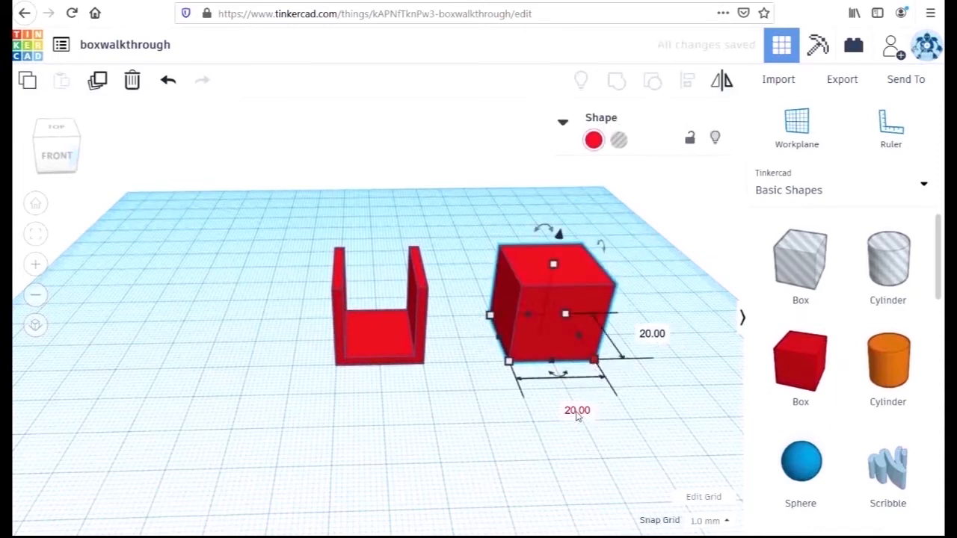
left_click(652, 334)
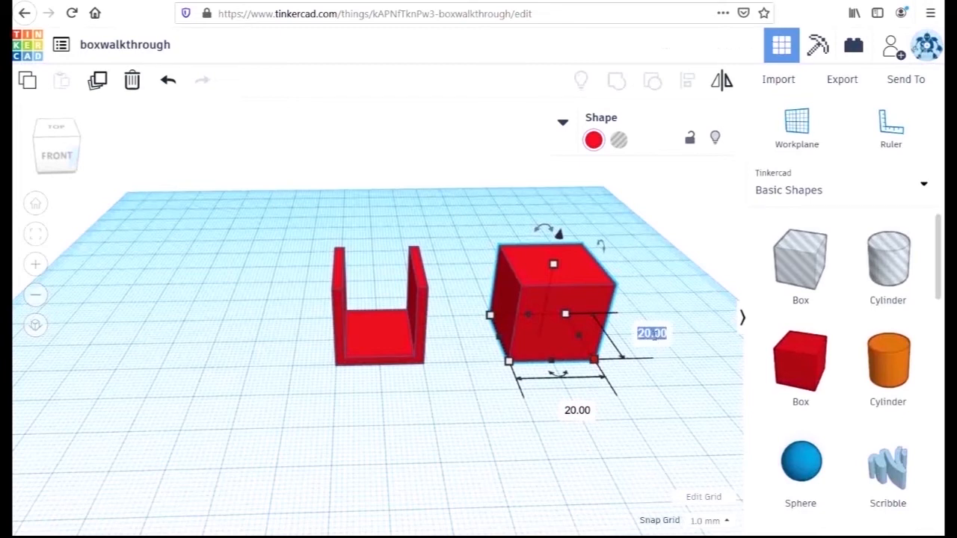
type("2")
key("Return")
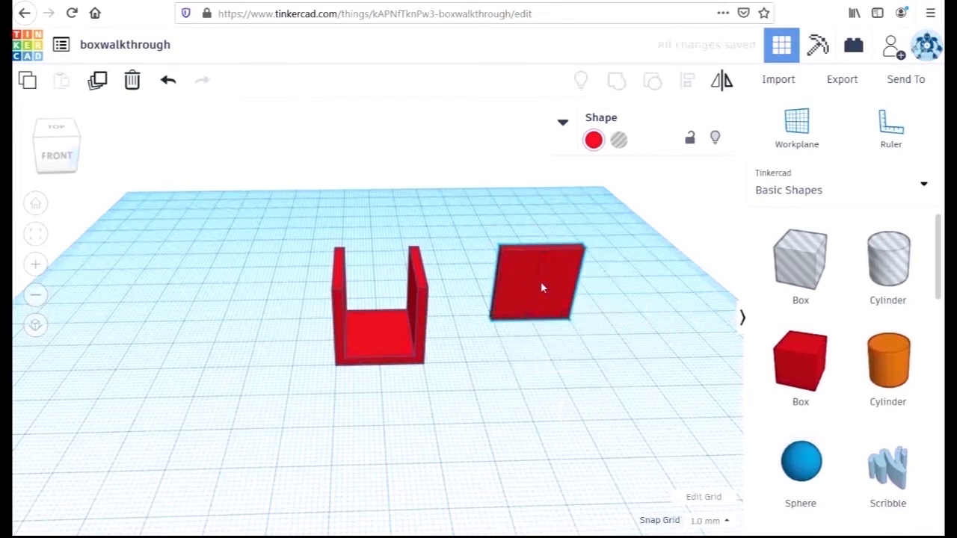
Move the new thin wall onto the back edge of the base plate, and shift it 1 mm outward so it sits flush
left_click_drag(541, 281, 380, 291)
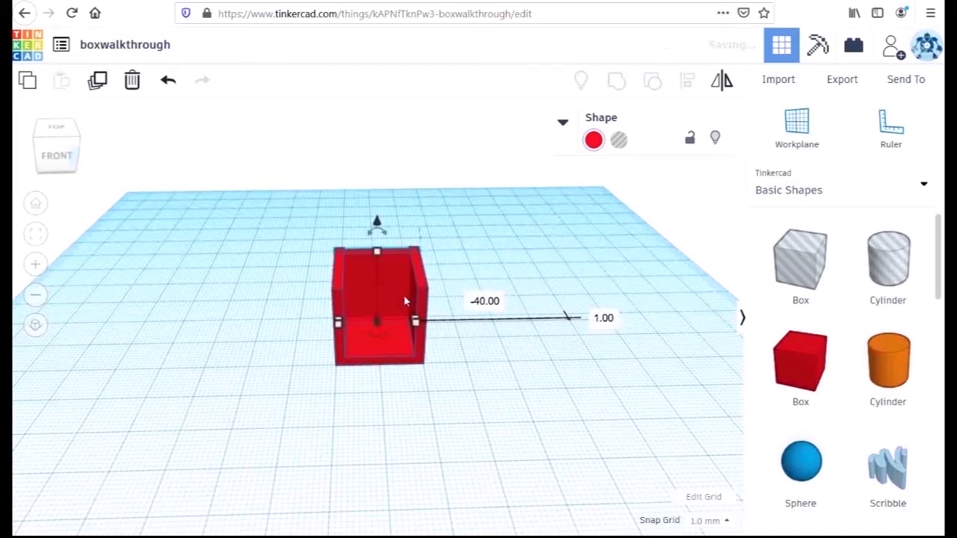
right_click_drag(530, 380, 232, 397)
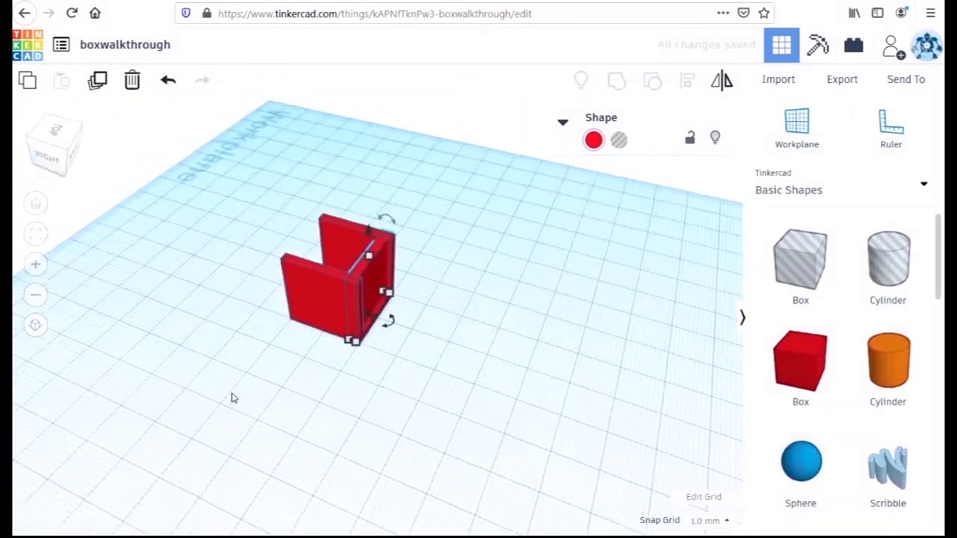
left_click(371, 276)
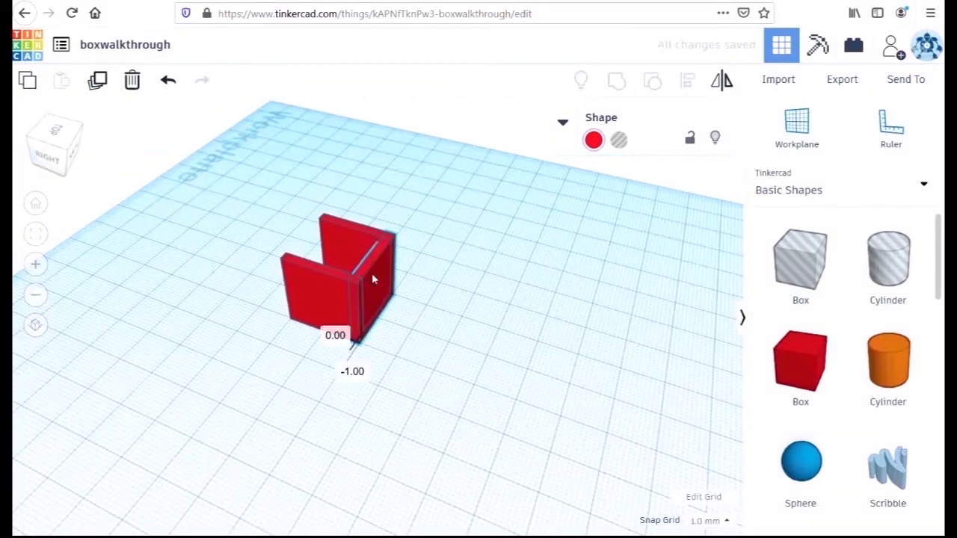
left_click(460, 364)
Group the back wall with the base plate and the two side walls
right_click_drag(492, 323, 496, 389)
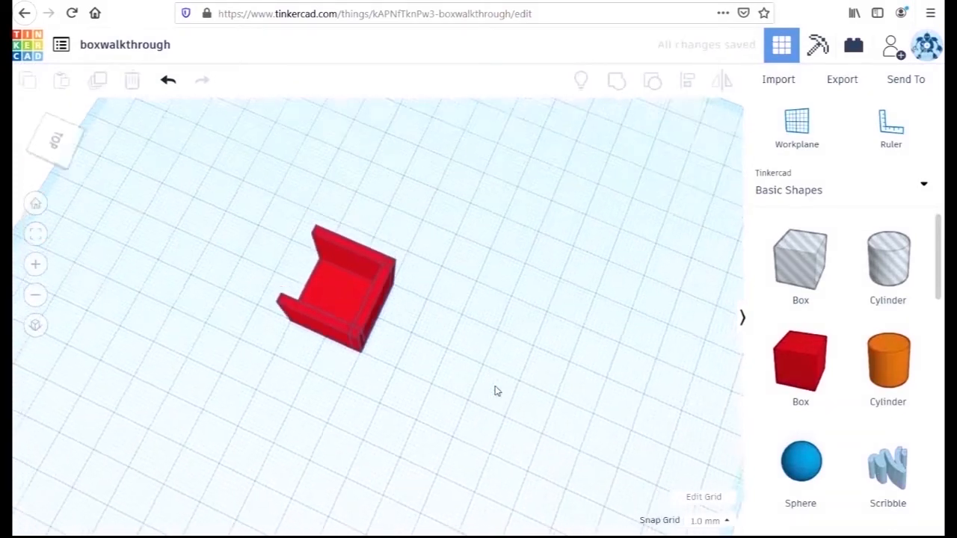
left_click_drag(410, 224, 338, 395)
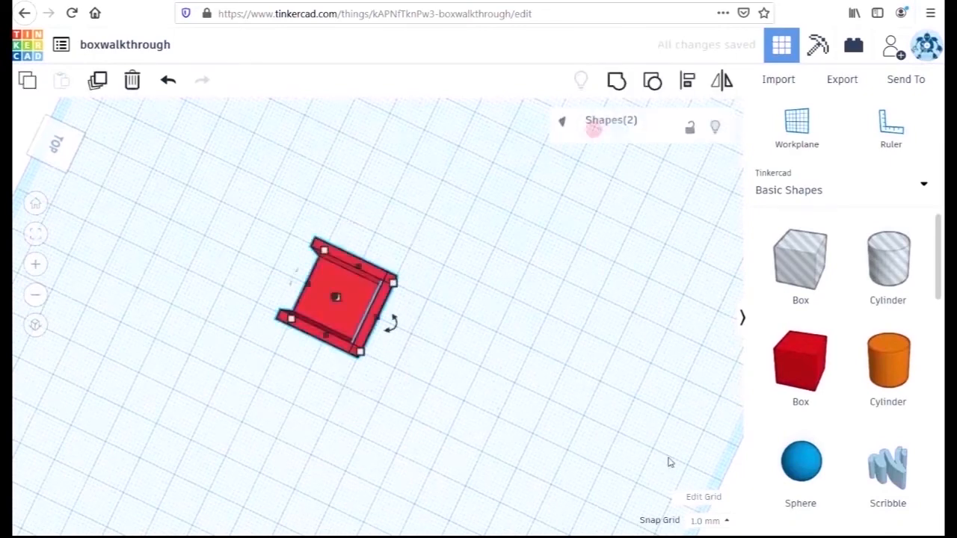
left_click(618, 83)
left_click(545, 413)
right_click_drag(544, 414, 664, 357)
Add another solid box beside the three-walled shape, and set its thickness to 2 mm parallel to the open front
left_click(793, 363)
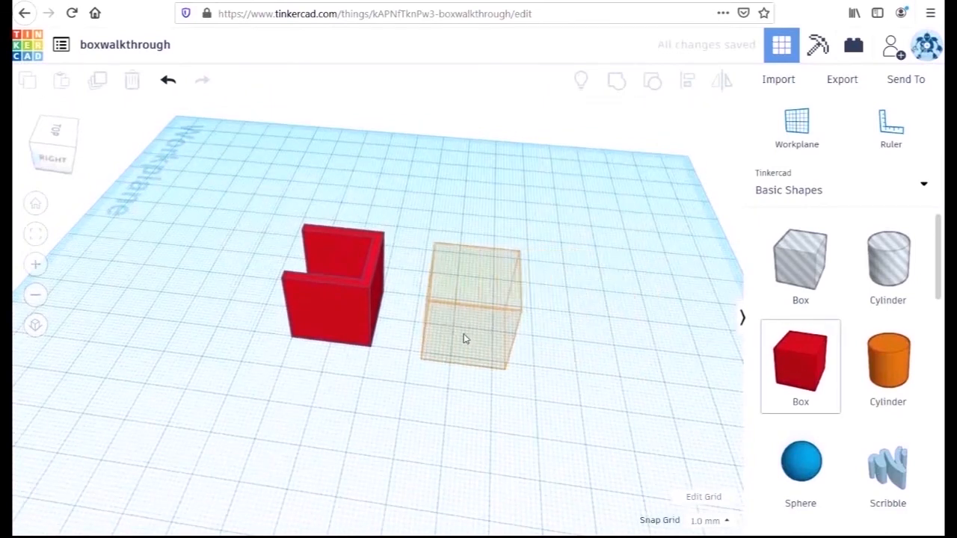
left_click(453, 332)
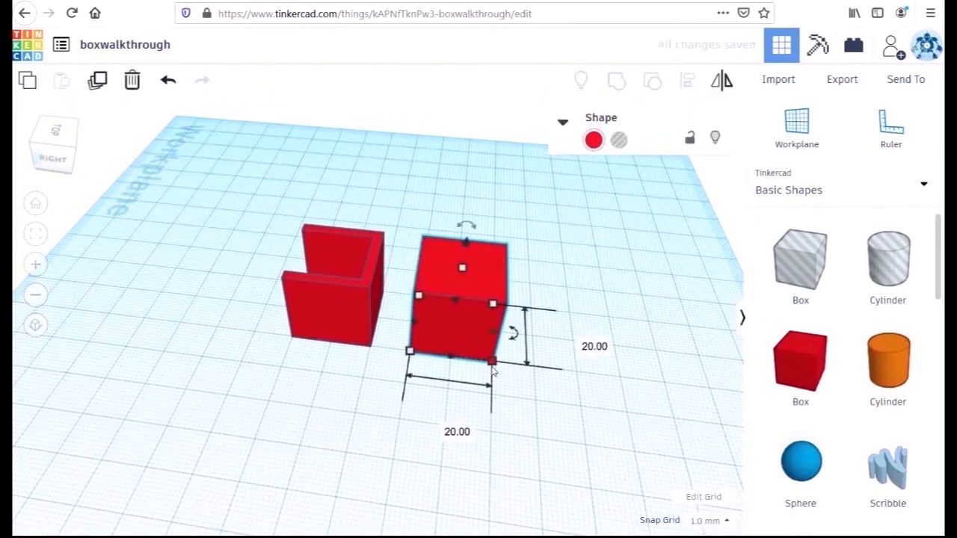
left_click(446, 427)
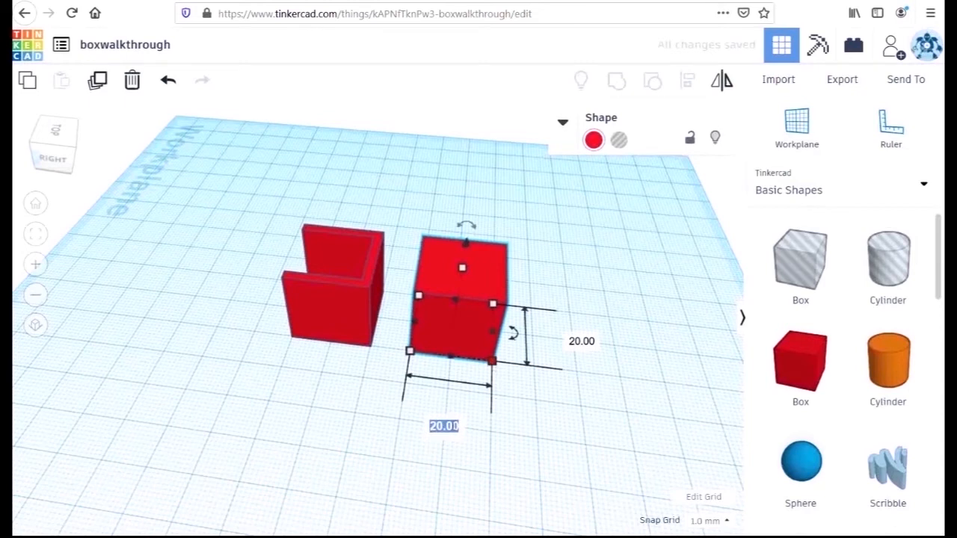
type("2")
key("Return")
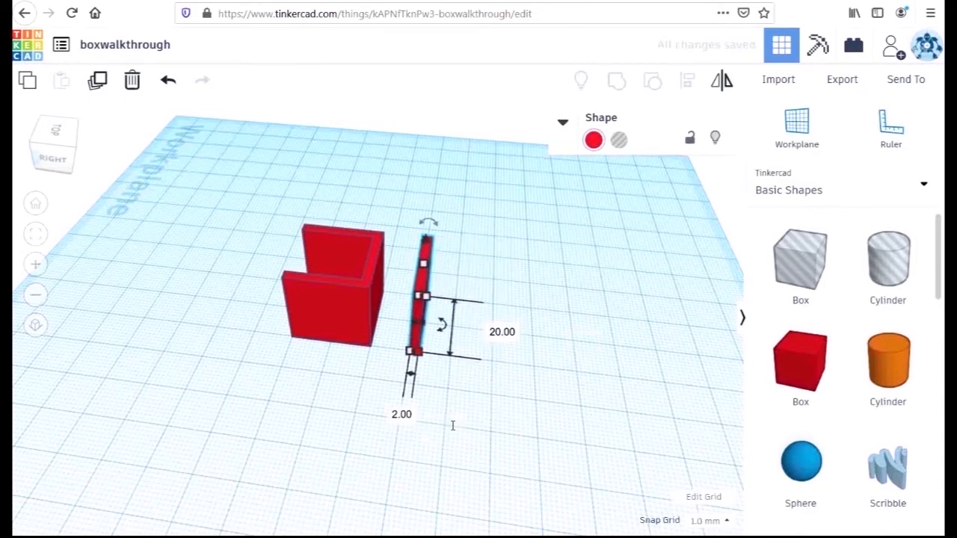
Stretch the new thin wall taller, and reset its height to 20 mm
left_click_drag(422, 265, 425, 238)
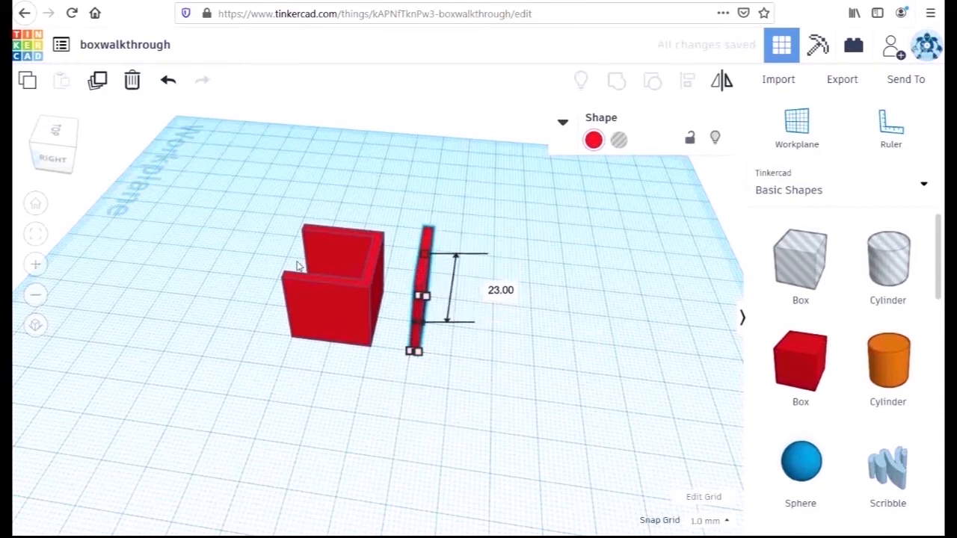
left_click(496, 294)
type("20")
key("Return")
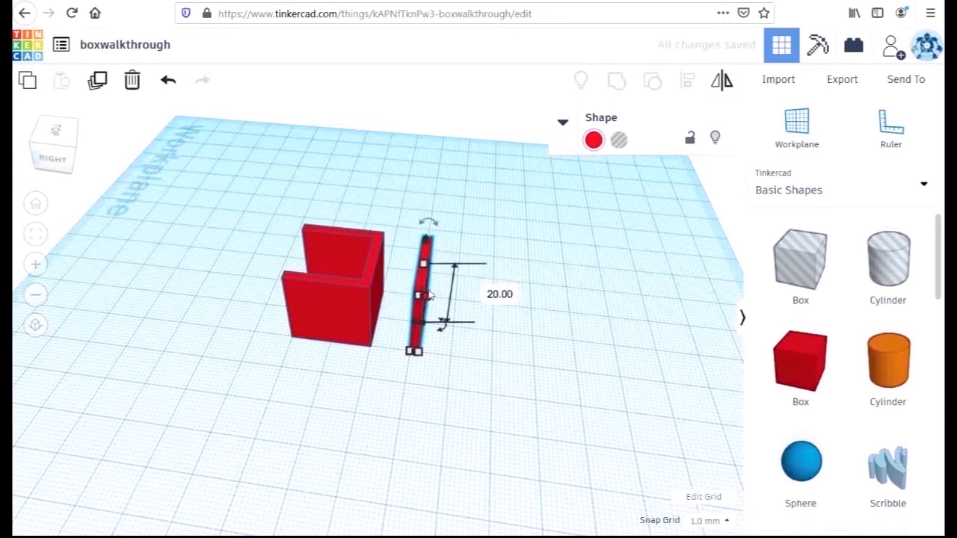
Move the thin wall 30 mm onto the open front edge of the base plate to close the fourth side
left_click_drag(424, 288, 292, 263)
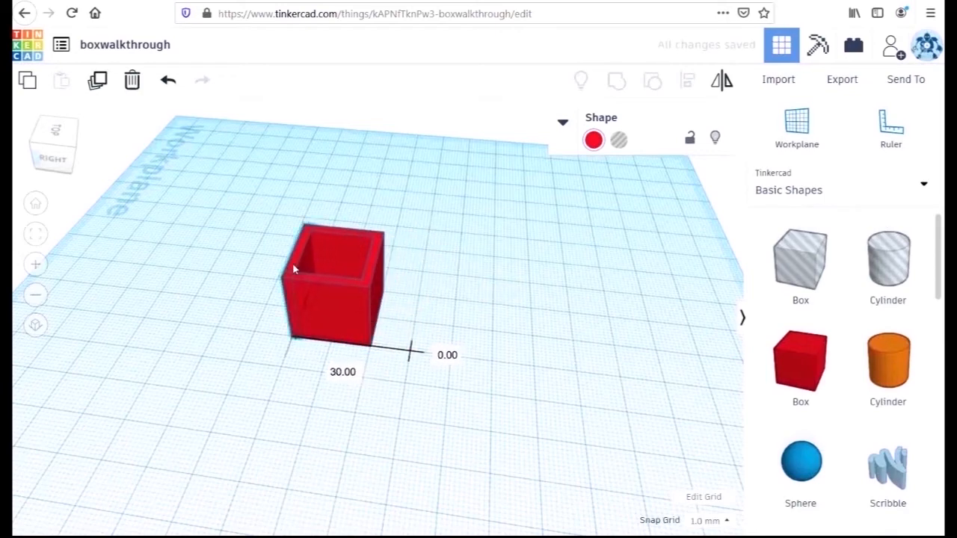
left_click(346, 433)
right_click_drag(384, 464, 476, 466)
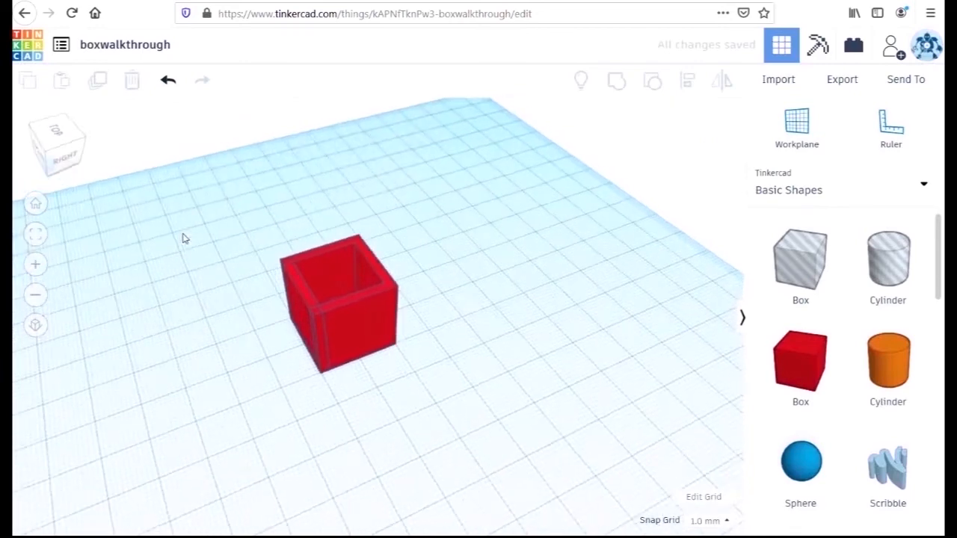
Group the front wall with the rest of the open-topped box
left_click_drag(199, 219, 487, 451)
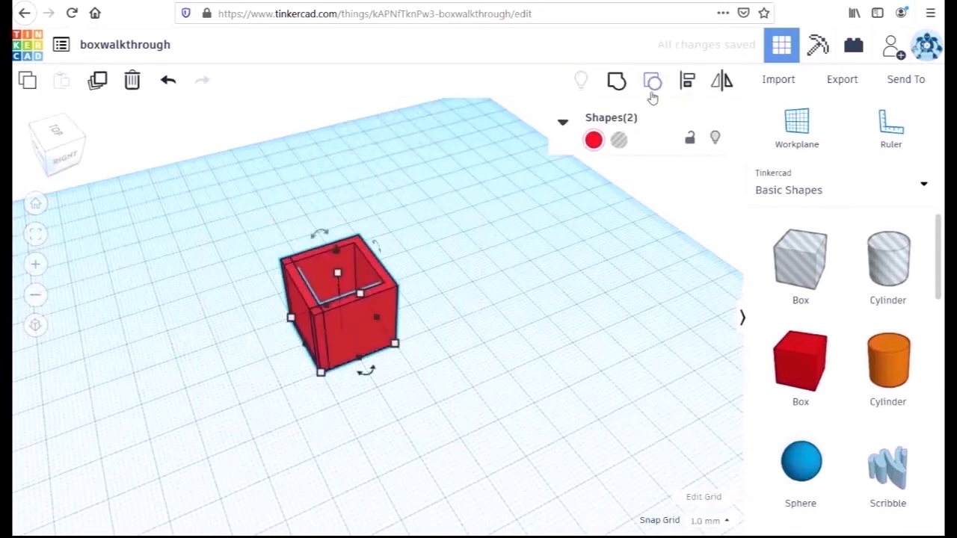
left_click(617, 82)
left_click(534, 453)
right_click_drag(534, 454, 565, 437)
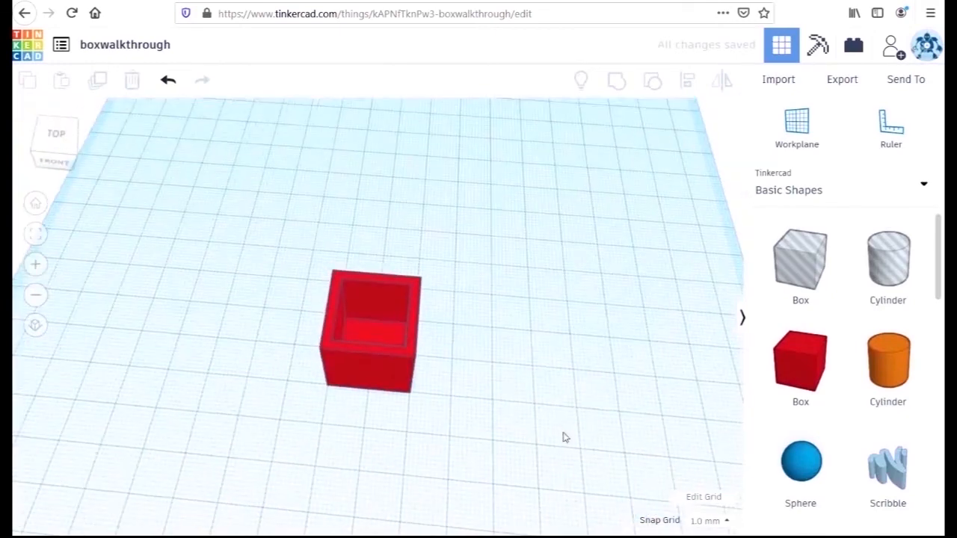
Shift the grouped box slightly backward on the workplane, and inspect its hollow interior up close
mouse_move(374, 371)
left_mouse_down()
mouse_move(498, 261)
mouse_move(479, 242)
mouse_move(352, 329)
mouse_move(372, 360)
left_mouse_up()
left_click(485, 377)
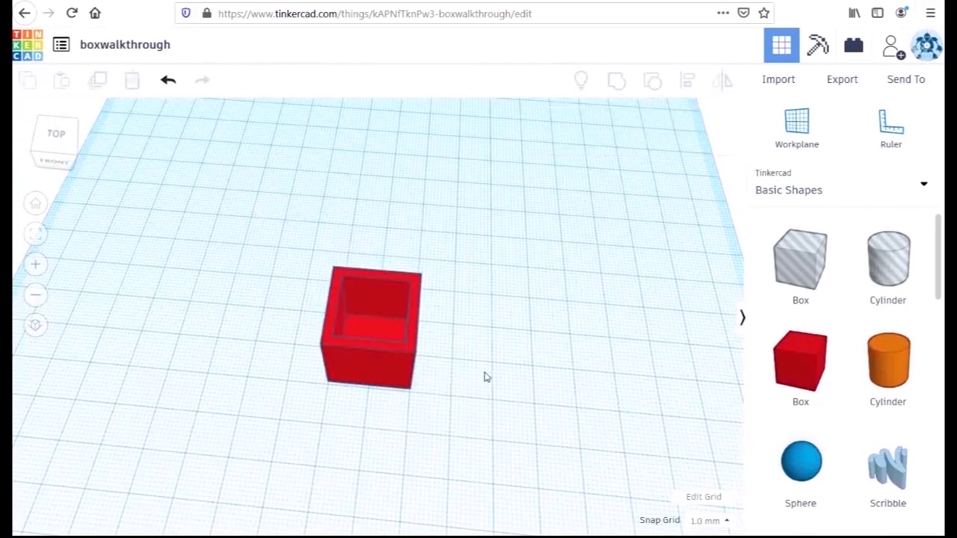
scroll(483, 377, "up", 3)
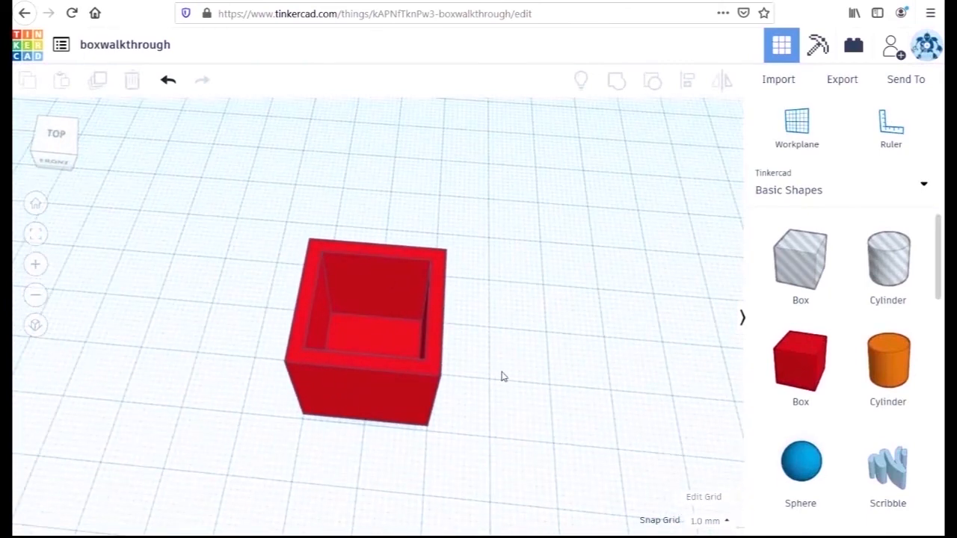
scroll(501, 377, "down", 2)
scroll(500, 377, "up", 2)
scroll(501, 376, "down", 1)
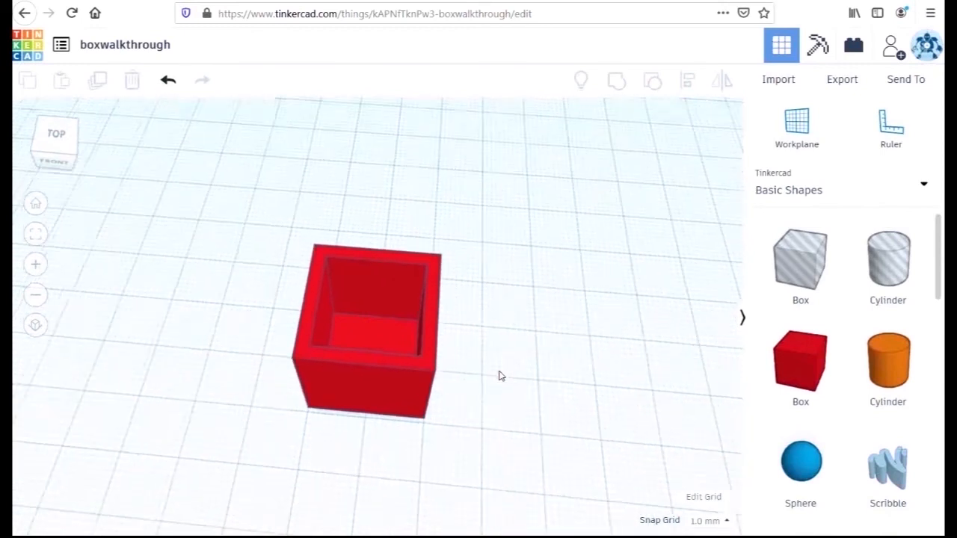
scroll(522, 407, "down", 1)
Undo the last move of the box and the grouping of its front wall
left_click(169, 82)
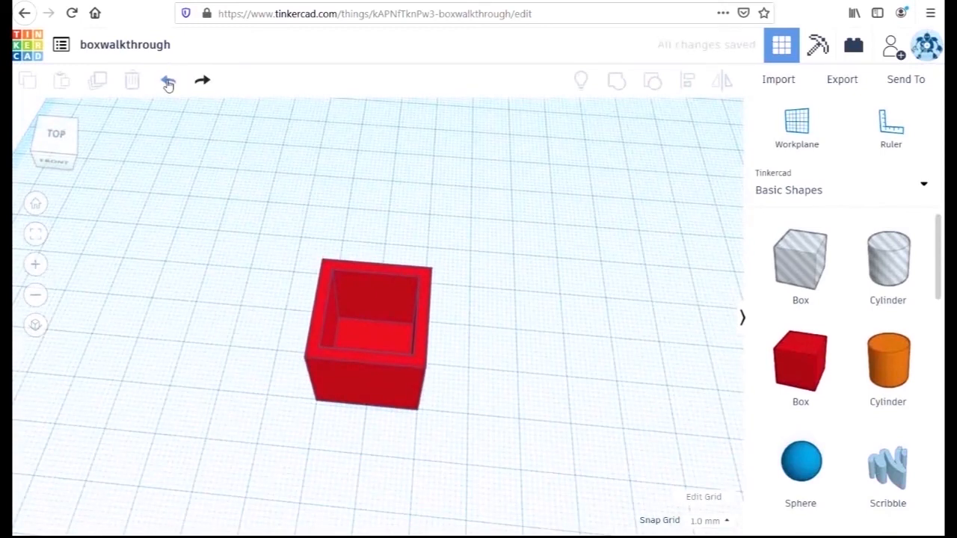
mouse_move(542, 370)
right_mouse_down()
mouse_move(530, 322)
mouse_move(536, 354)
right_mouse_up()
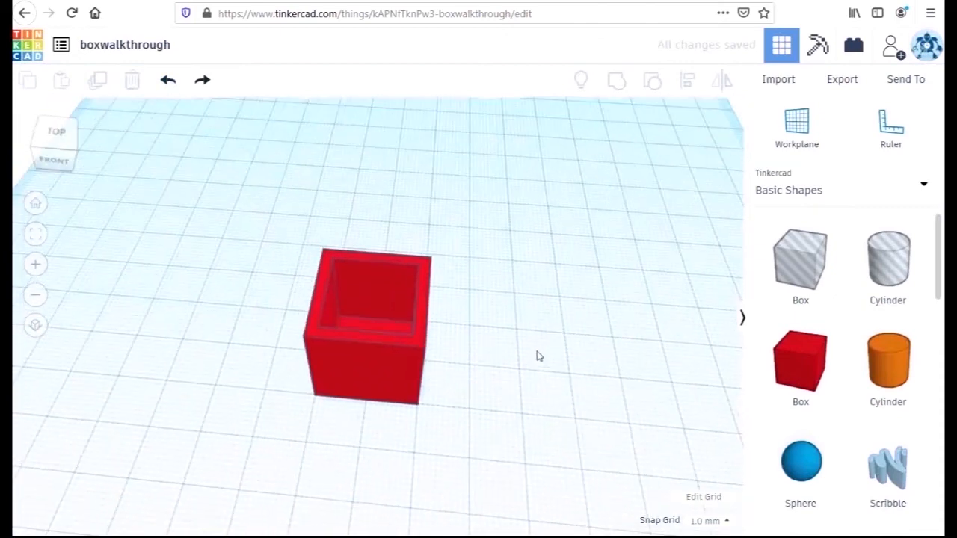
left_click(169, 82)
Slide the ungrouped front wall 8 mm forward and 5 mm sideways off the box, and return it flush to the front edge
left_click_drag(370, 337, 337, 376)
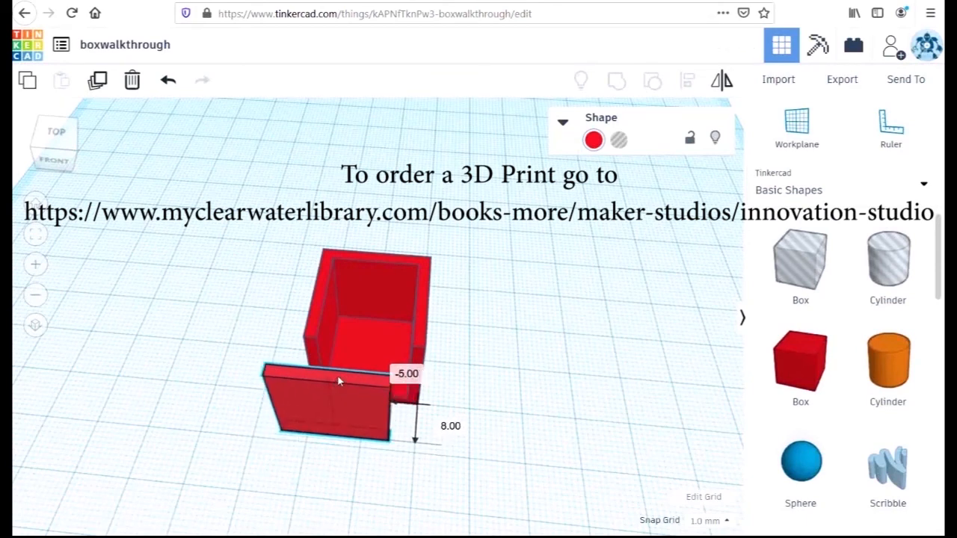
right_click_drag(528, 395, 532, 402)
left_click_drag(354, 425, 395, 389)
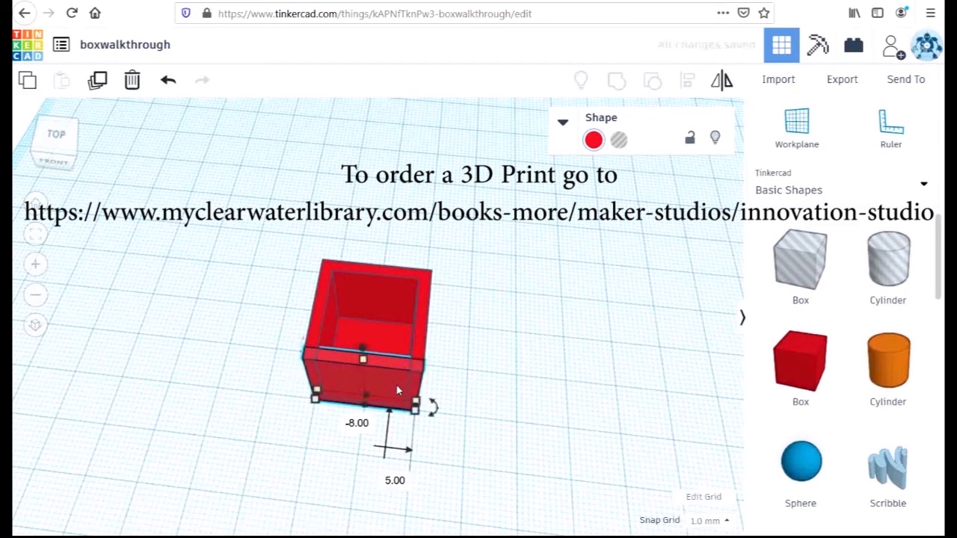